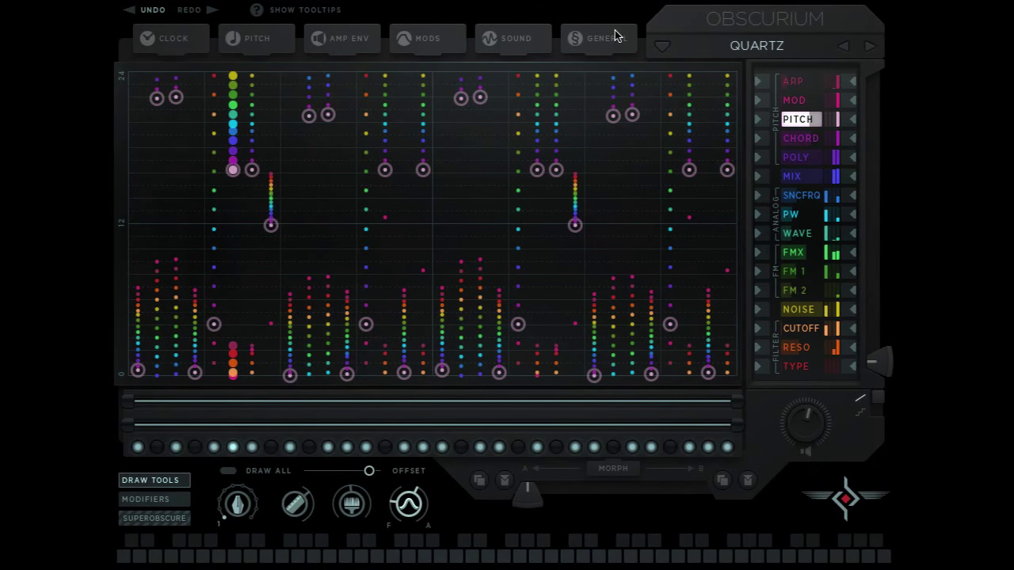
- Check the preset list without changing presets, then speed up the clock rate in the clock settings
click(173, 39)
click(792, 55)
mouse_move(655, 394)
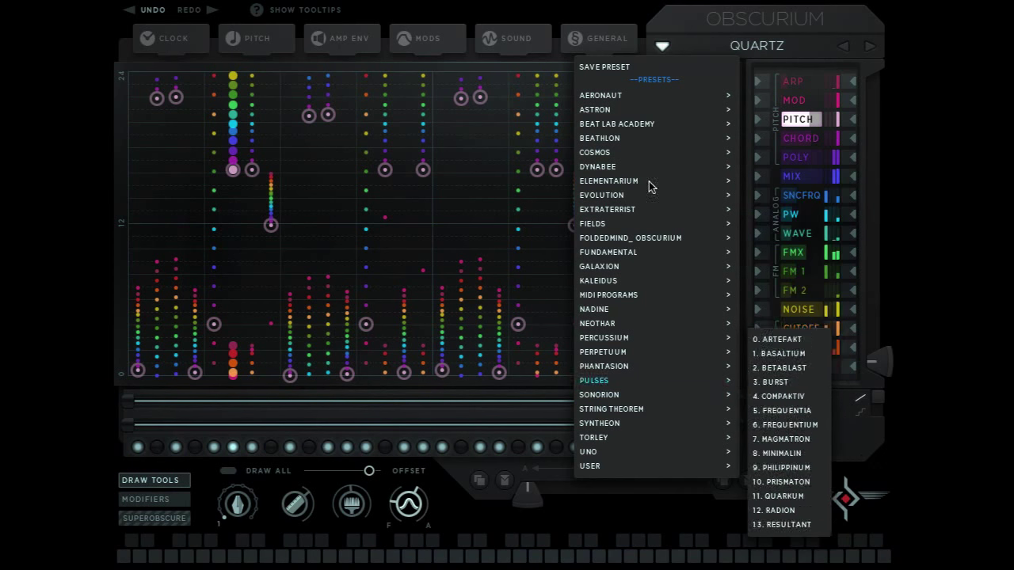
click(658, 30)
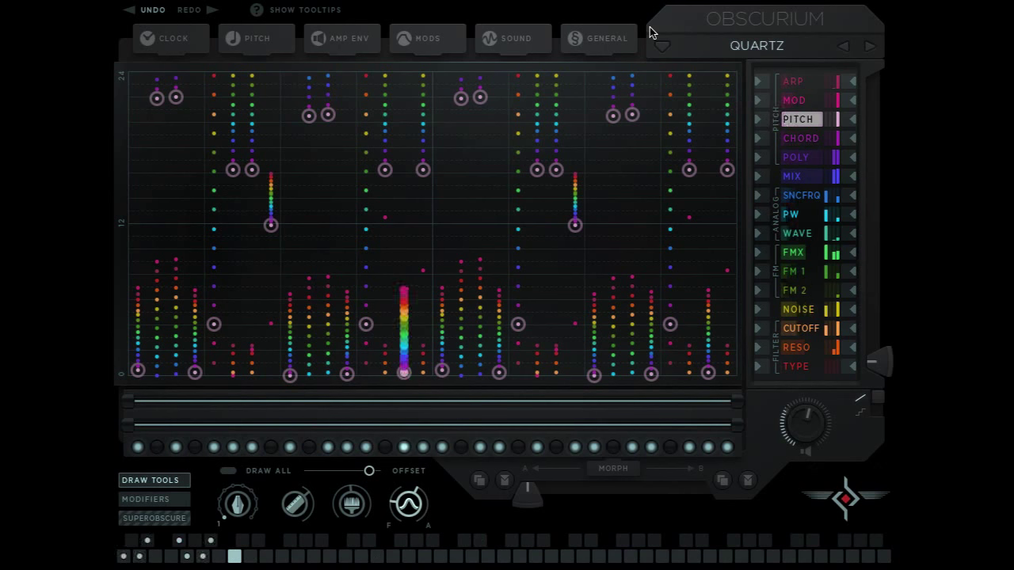
click(167, 40)
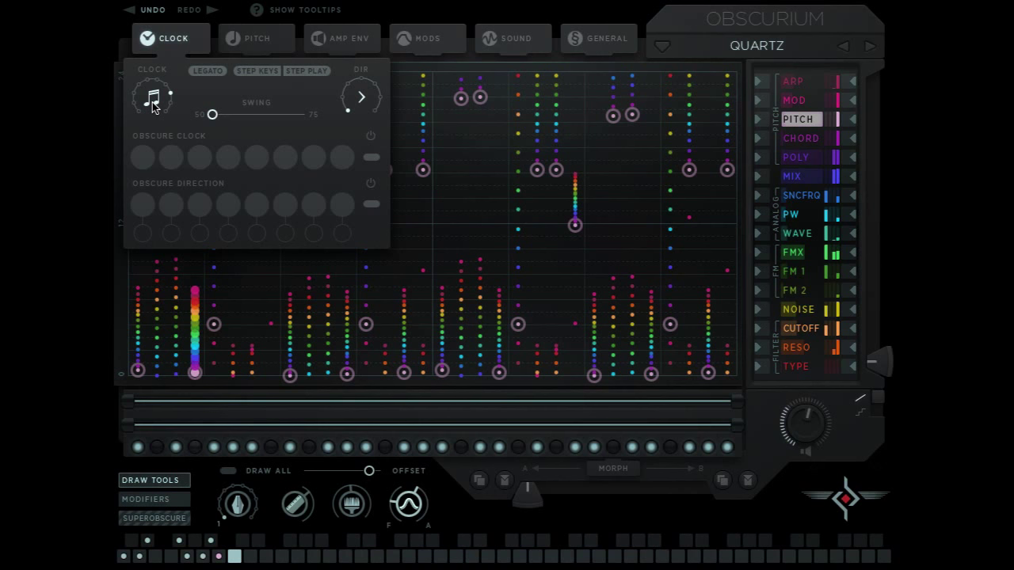
mouse_move(153, 103)
mouse_down()
mouse_move(166, 156)
mouse_move(161, 228)
mouse_move(149, 115)
mouse_up()
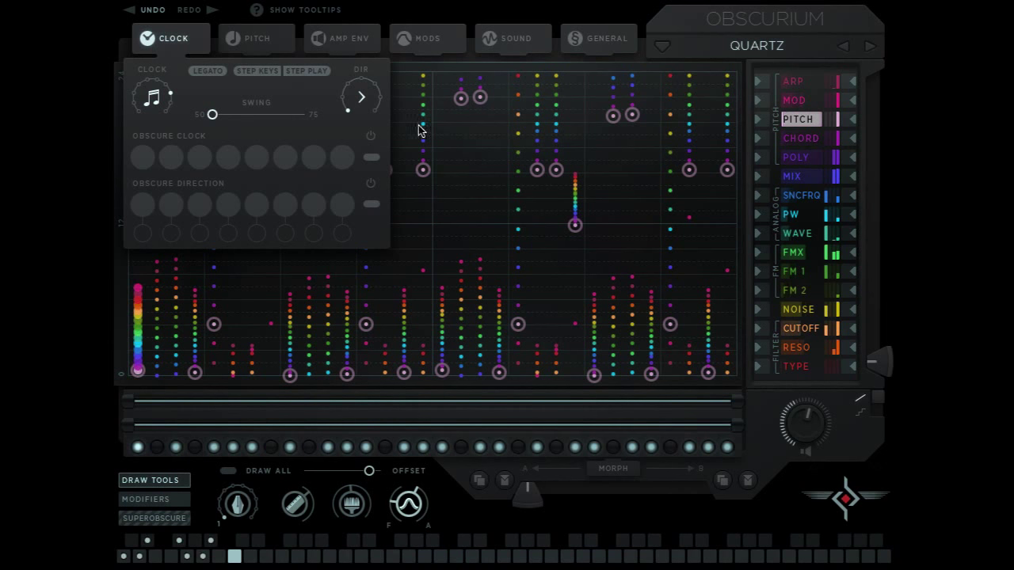
- Cycle playback direction through reverse, back-and-forth, random and other modes, ending on forward
click(368, 107)
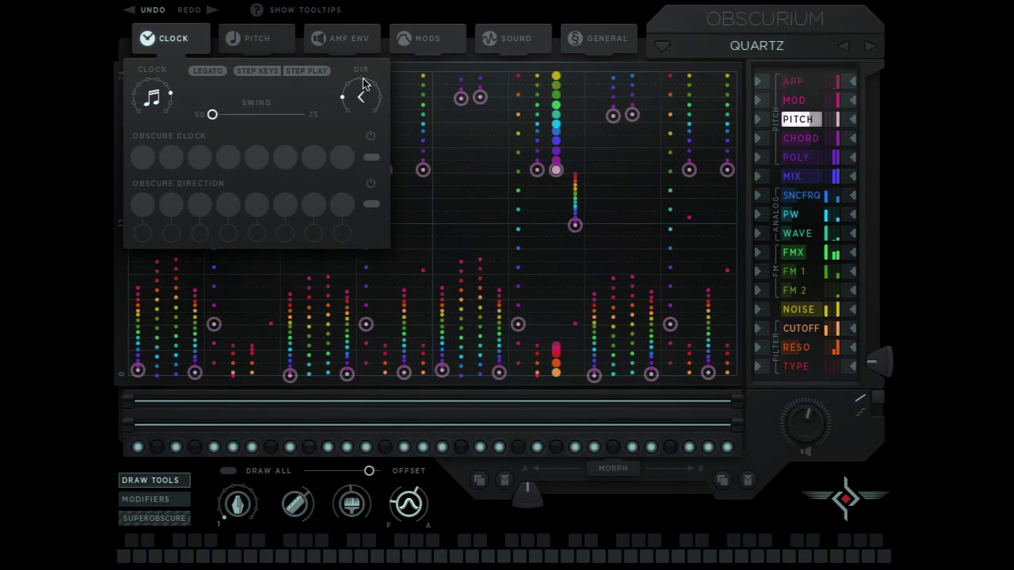
click(357, 106)
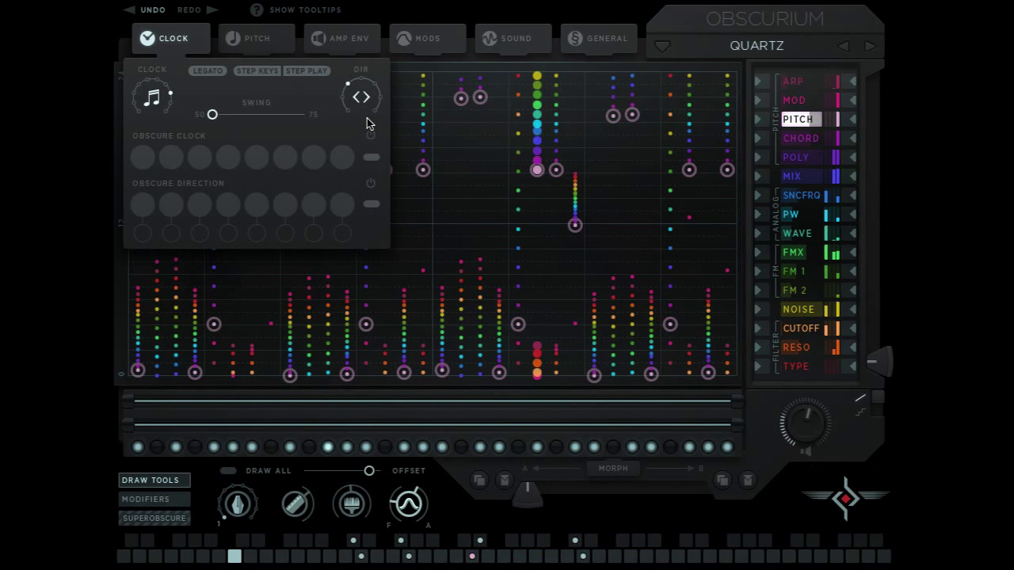
click(363, 99)
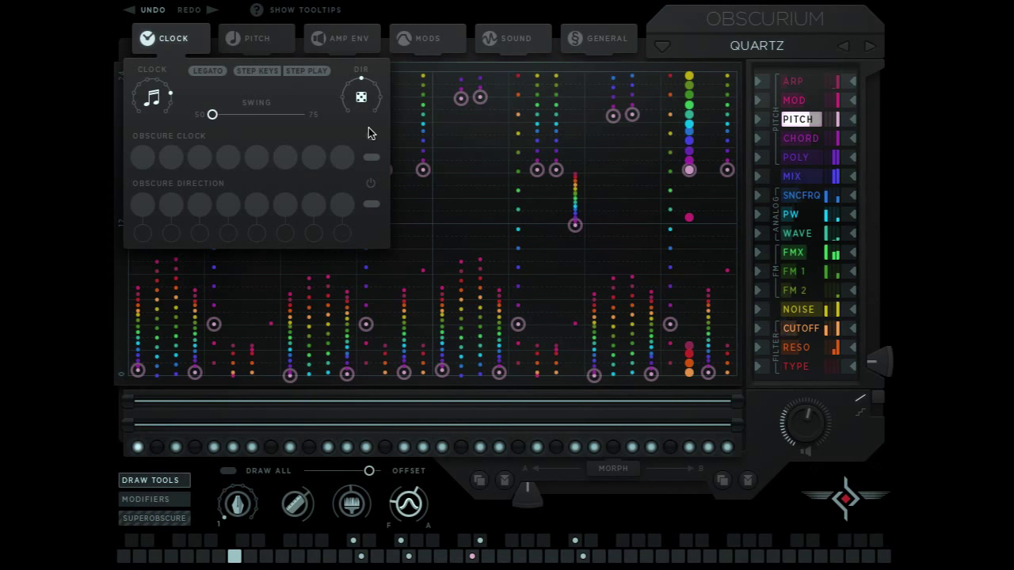
click(362, 109)
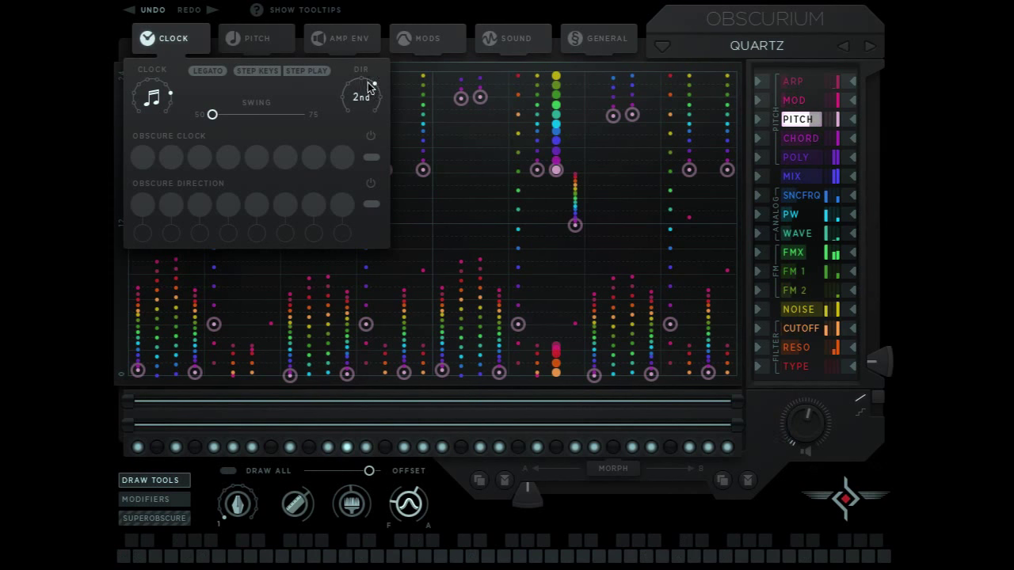
click(363, 110)
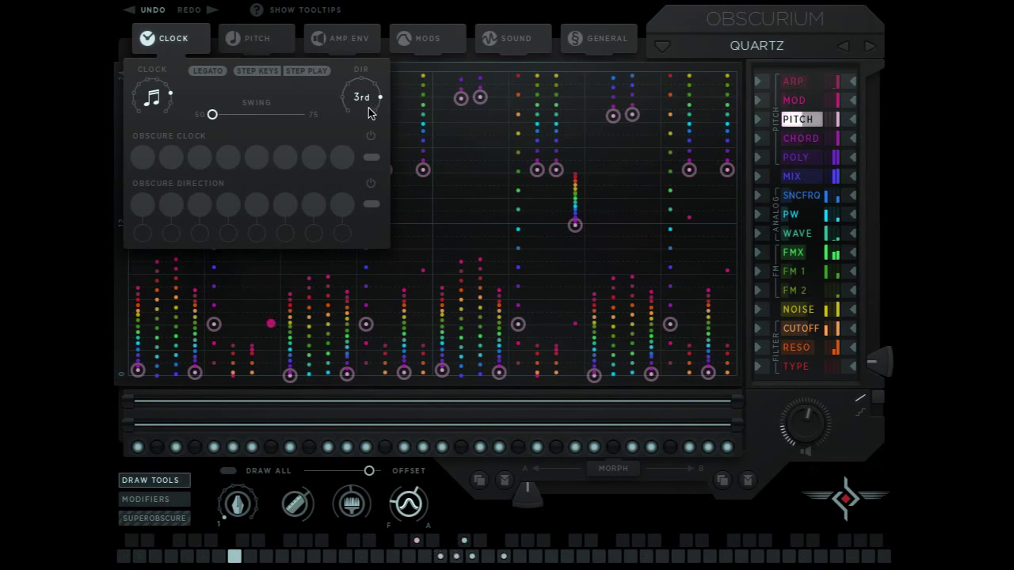
click(361, 102)
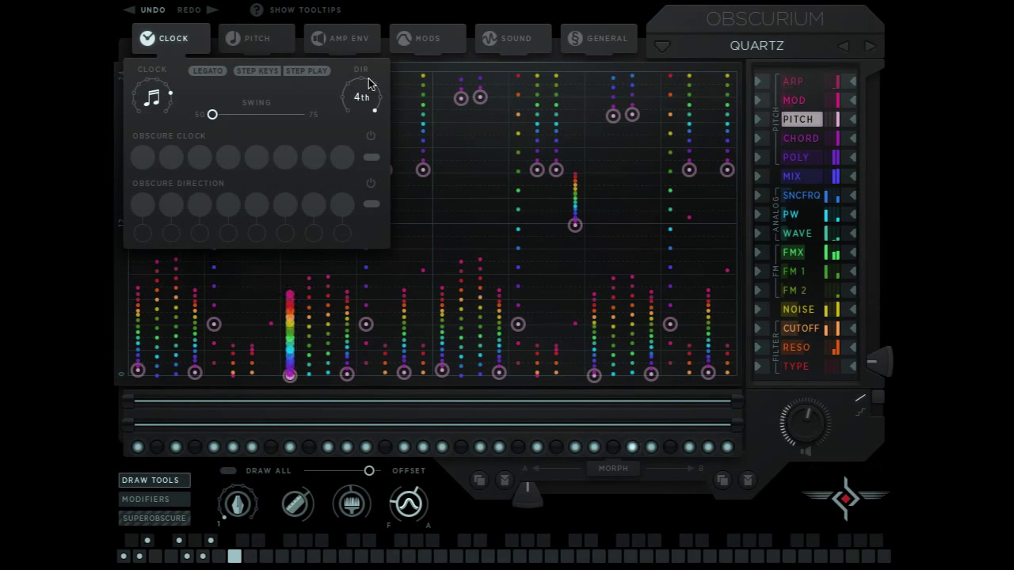
click(361, 103)
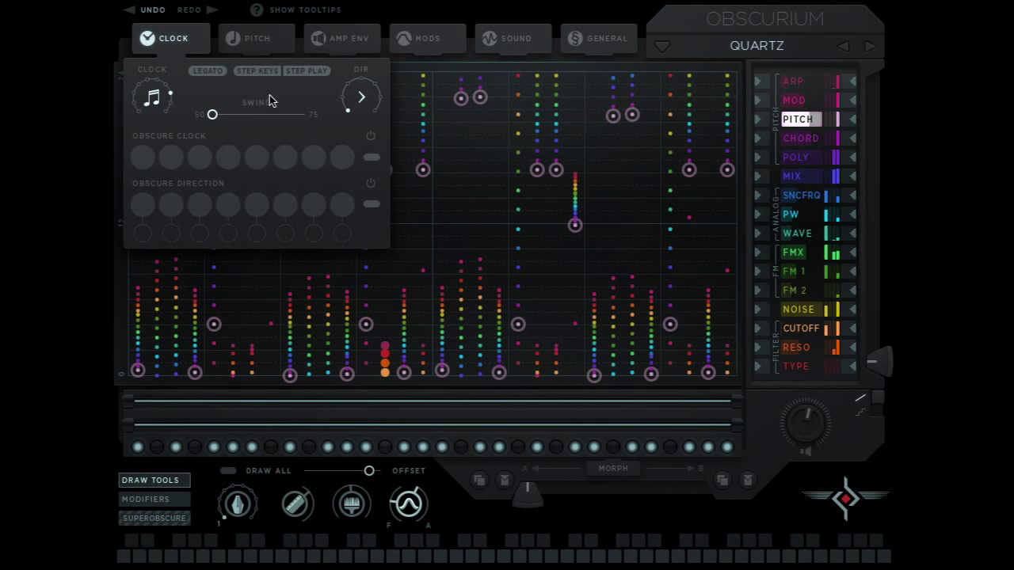
- Add swing to the rhythm and turn on Legato and Step Keys mode
mouse_move(213, 116)
mouse_down()
mouse_move(263, 118)
mouse_move(209, 118)
mouse_up()
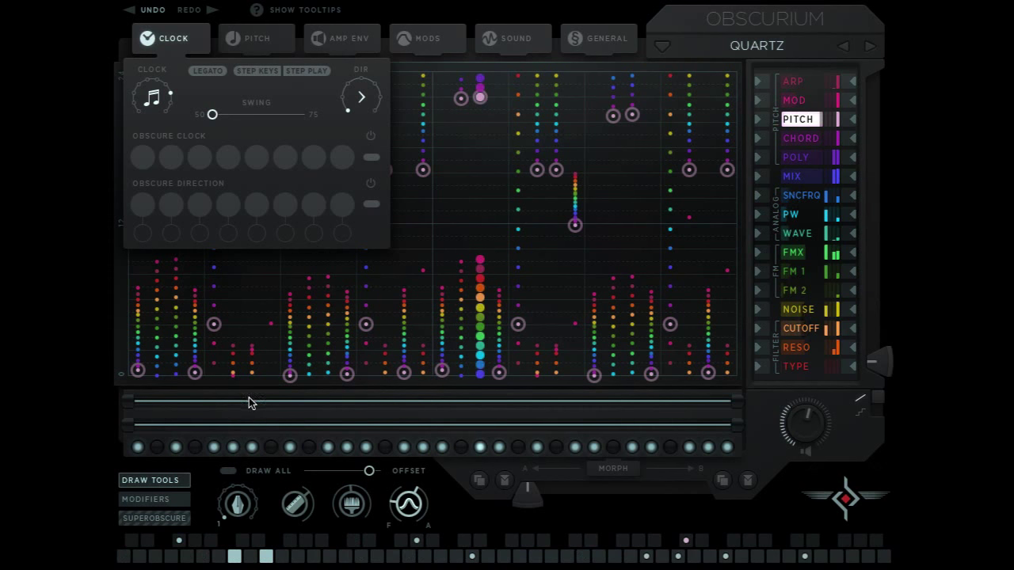
click(209, 72)
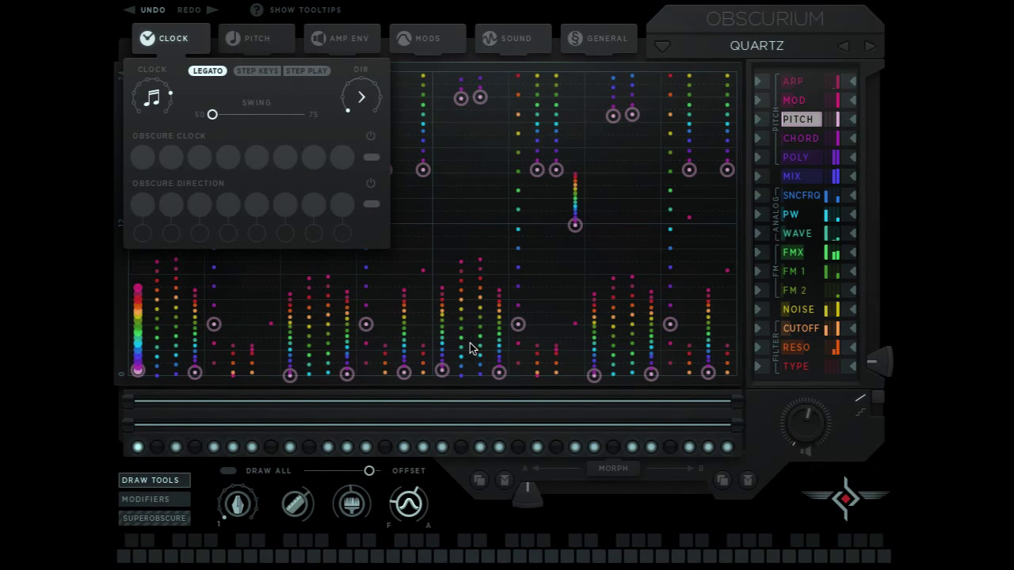
click(264, 73)
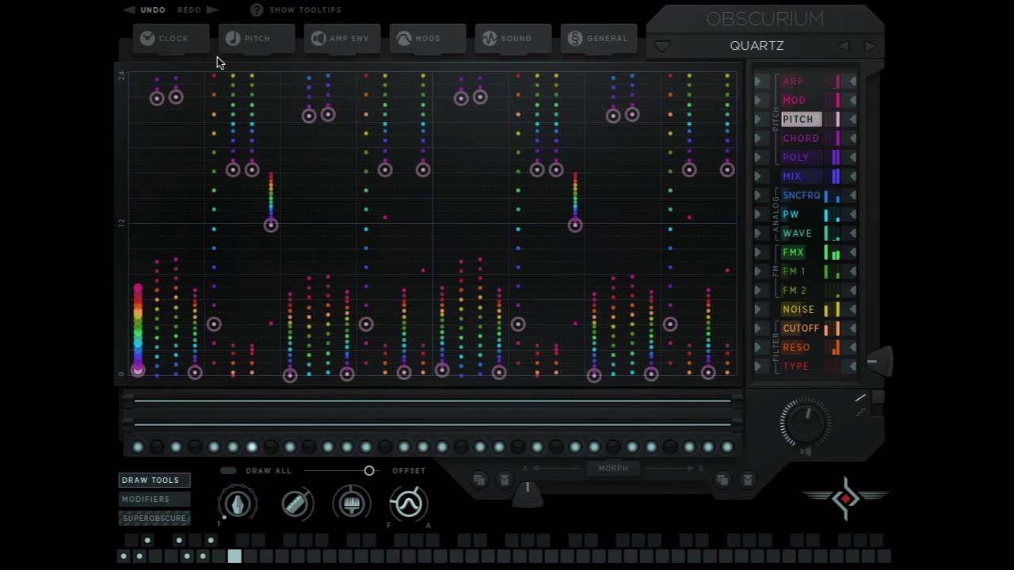
- Reopen the clock settings and toggle Step Play mode
click(168, 40)
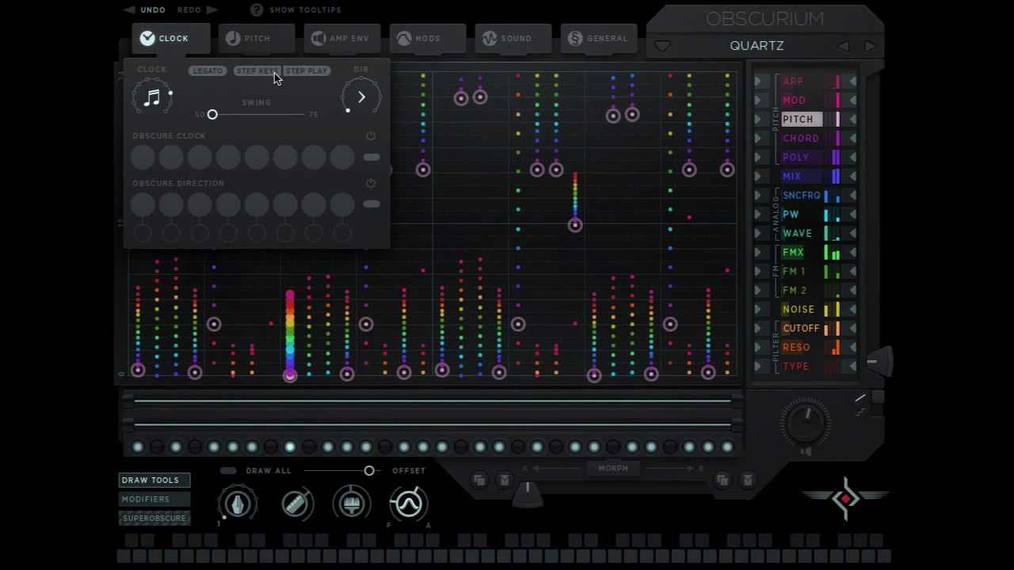
click(300, 72)
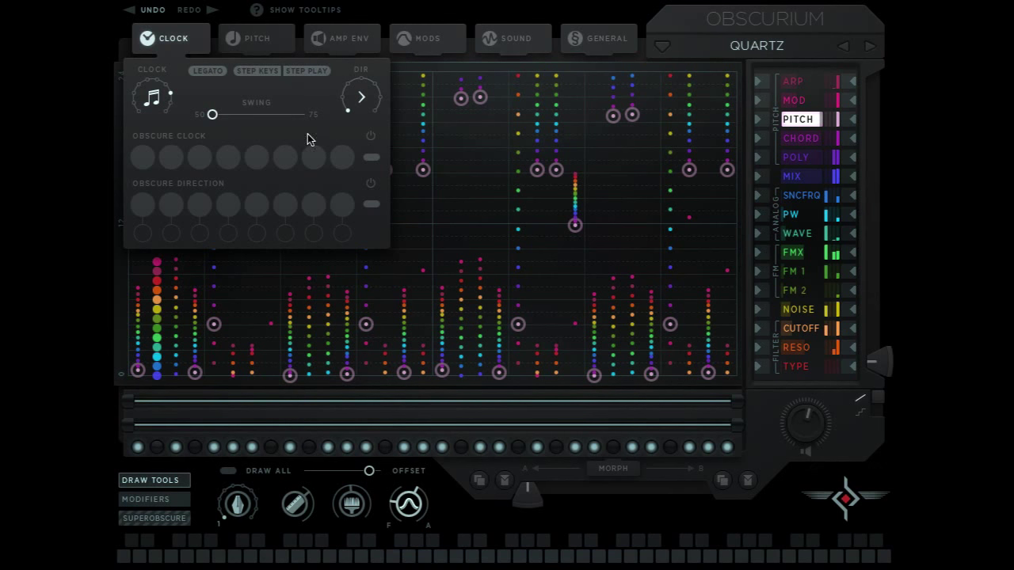
- Enable Obscure Clock with beamed/eighth notes on steps 1, 2, 4, faster steps 6–8, then enable Obscure Direction
click(371, 157)
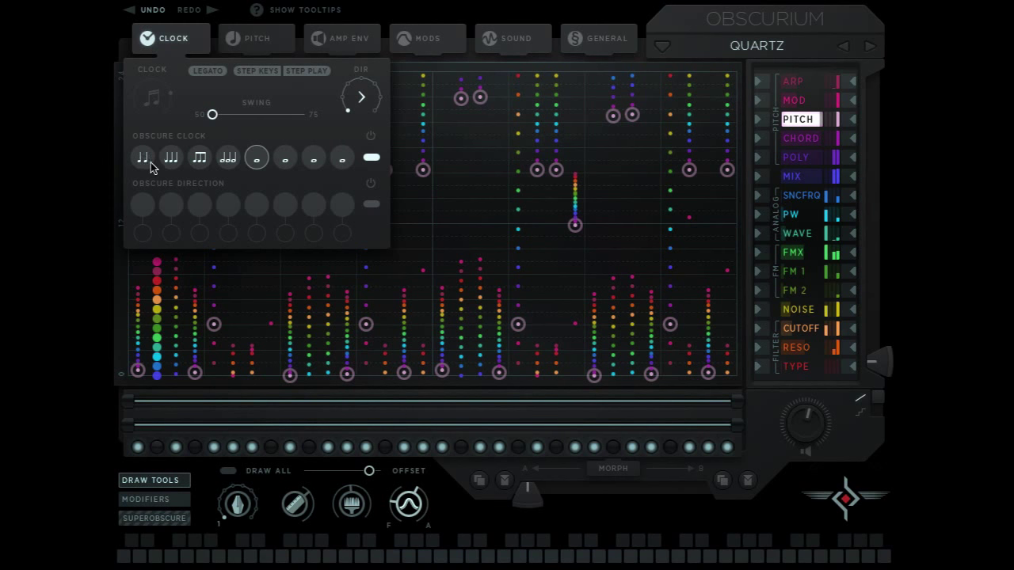
click(171, 159)
click(290, 164)
click(313, 164)
click(341, 163)
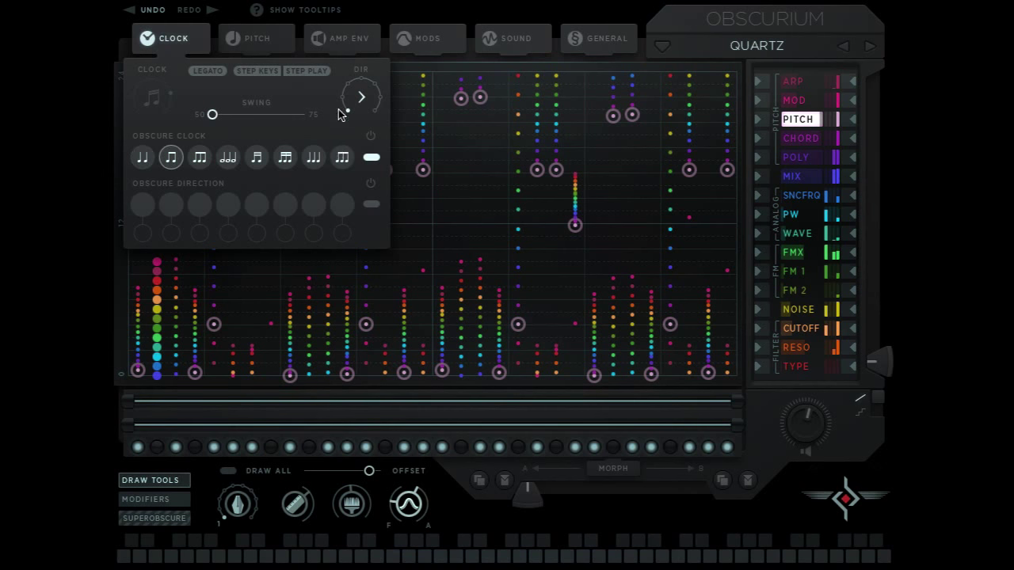
click(228, 159)
click(147, 155)
click(149, 151)
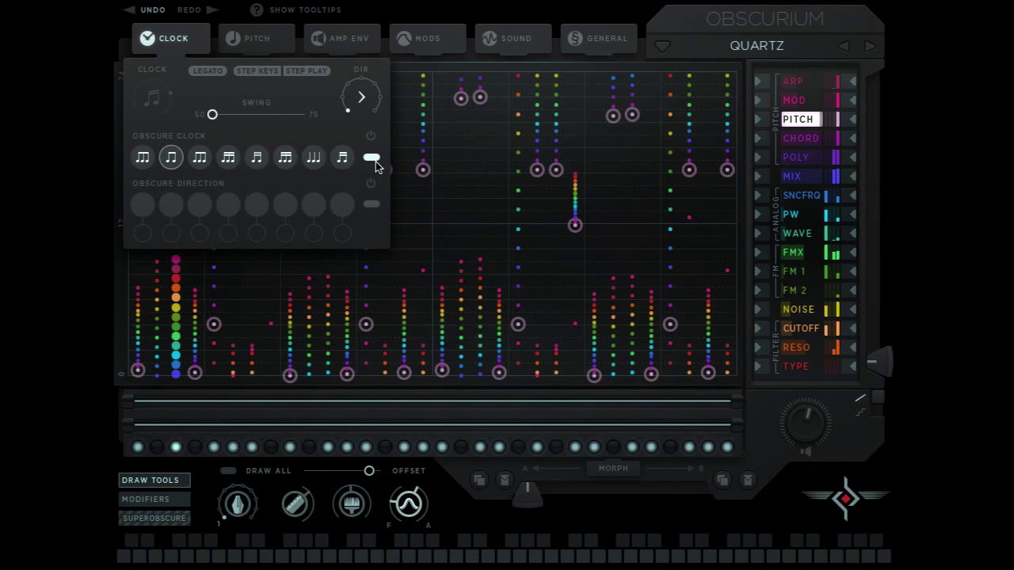
click(369, 204)
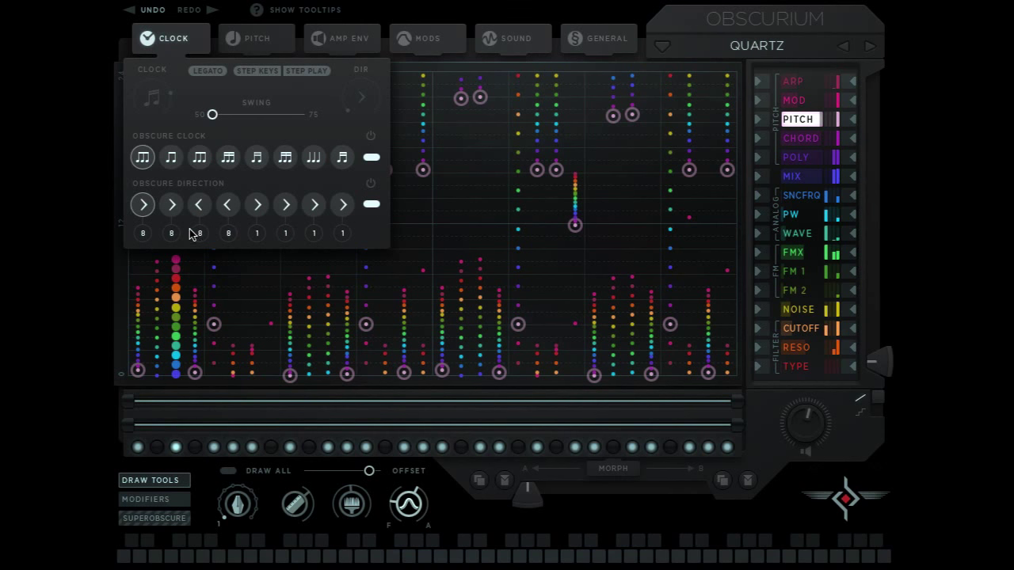
- Set direction steps 1–4 to count 1, make steps 3 and 4 forward, and disable Obscure Clock
click(144, 236)
drag(143, 237, 272, 238)
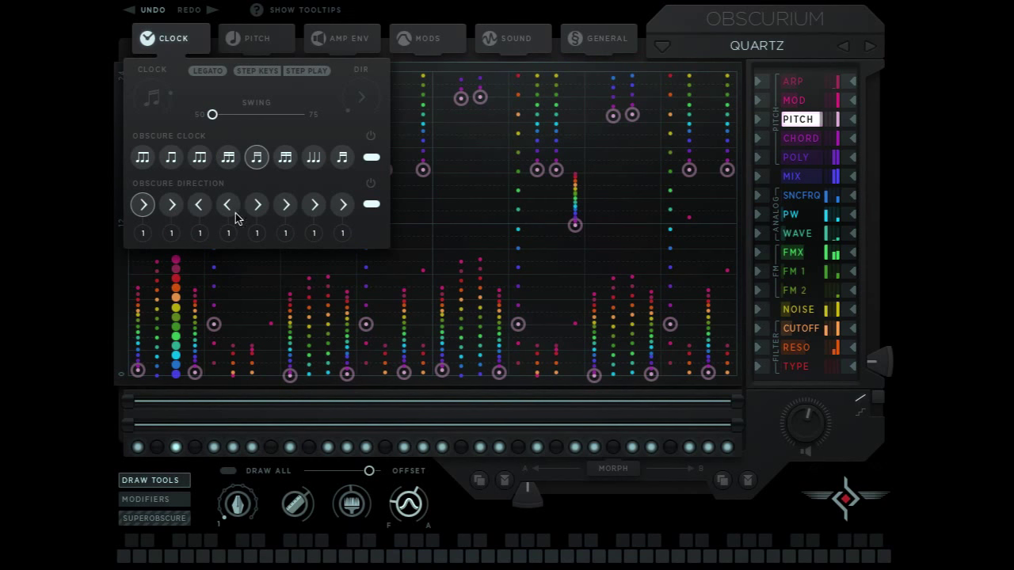
click(199, 205)
click(228, 206)
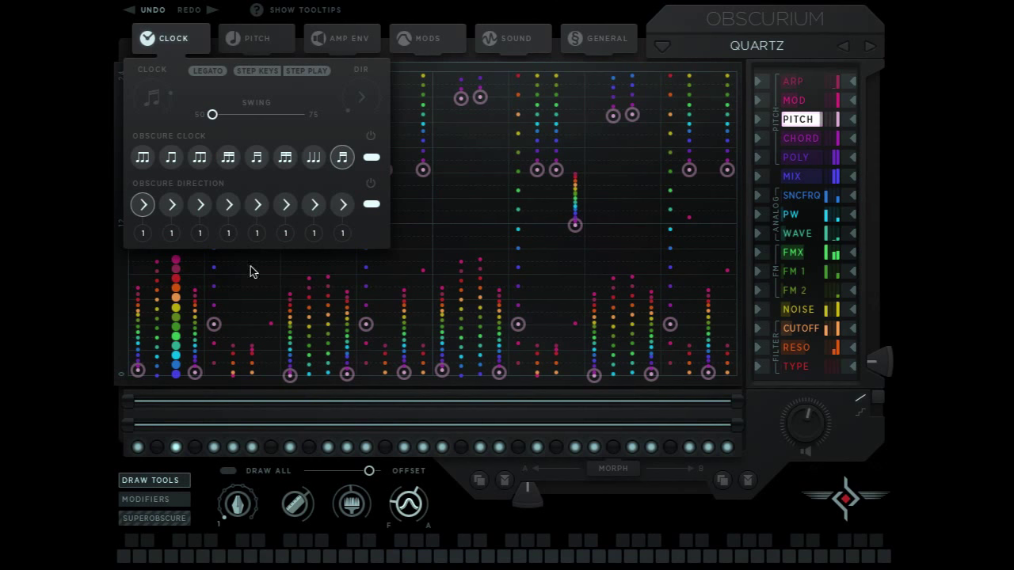
click(372, 157)
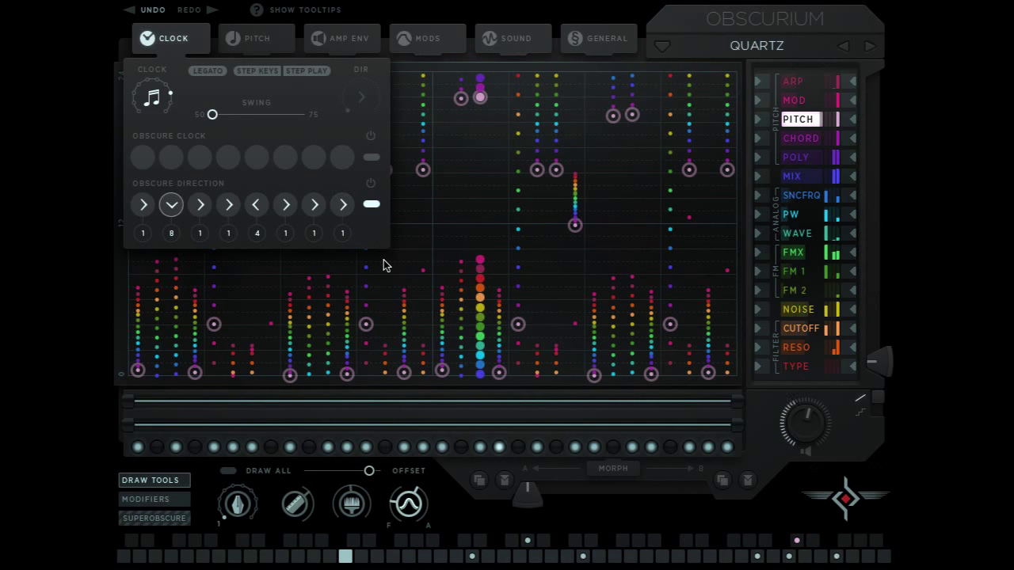
- Make direction step 7 random over 16 steps and switch Obscure Clock back on
click(316, 235)
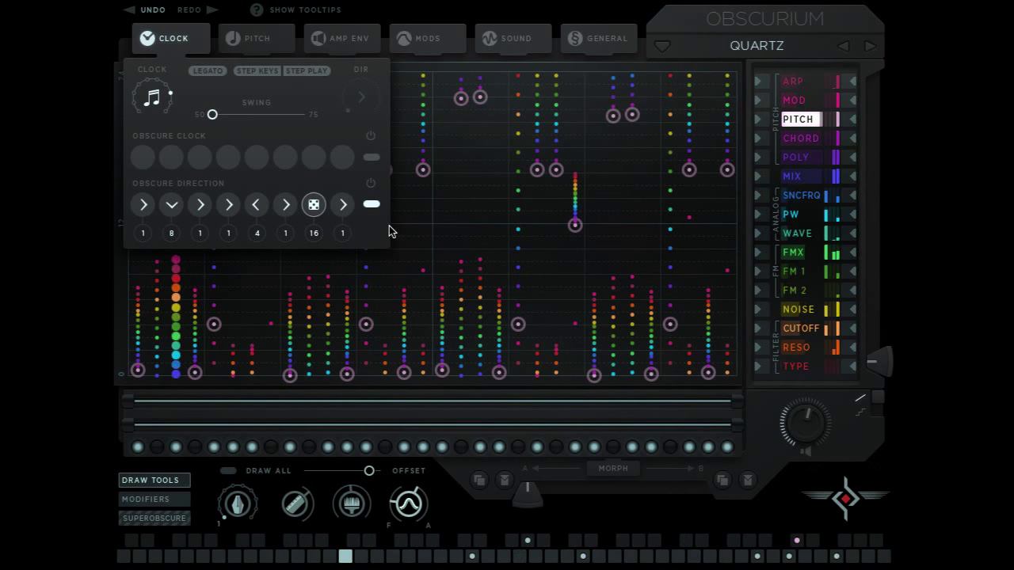
click(373, 160)
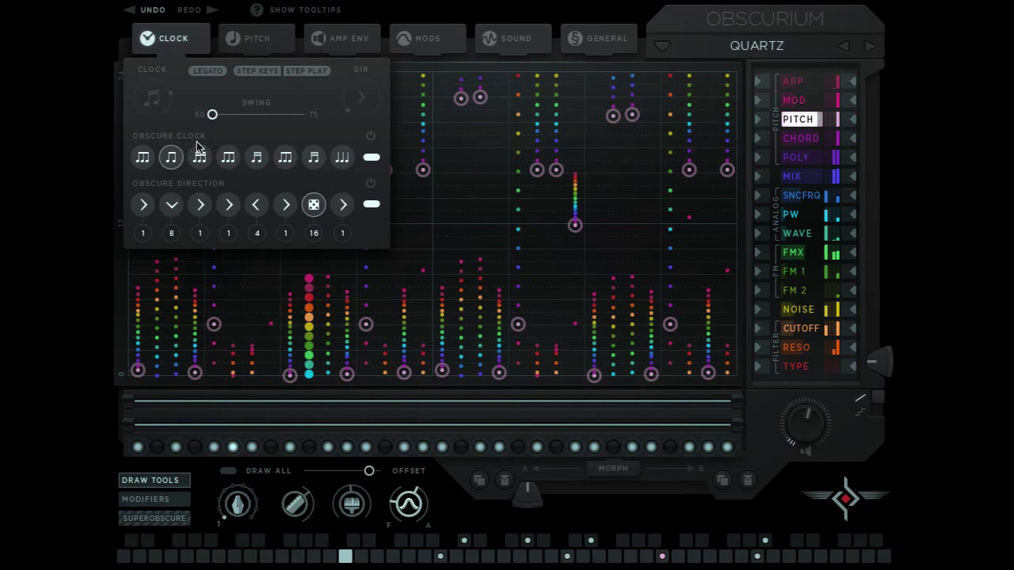
- Set clock step 2 to triplets and raise the Delay and Reverb send levels
click(172, 161)
click(521, 38)
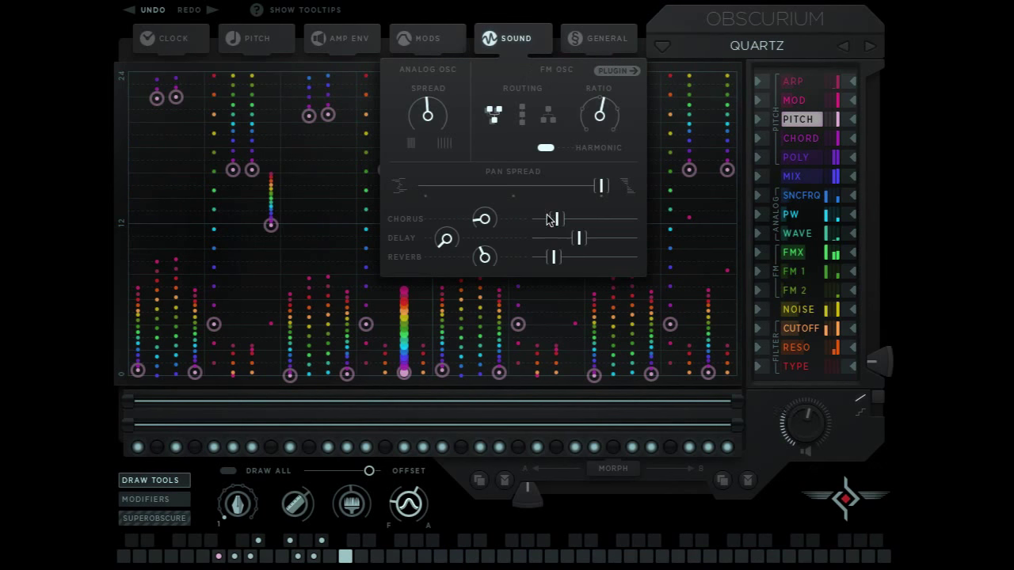
drag(579, 238, 611, 237)
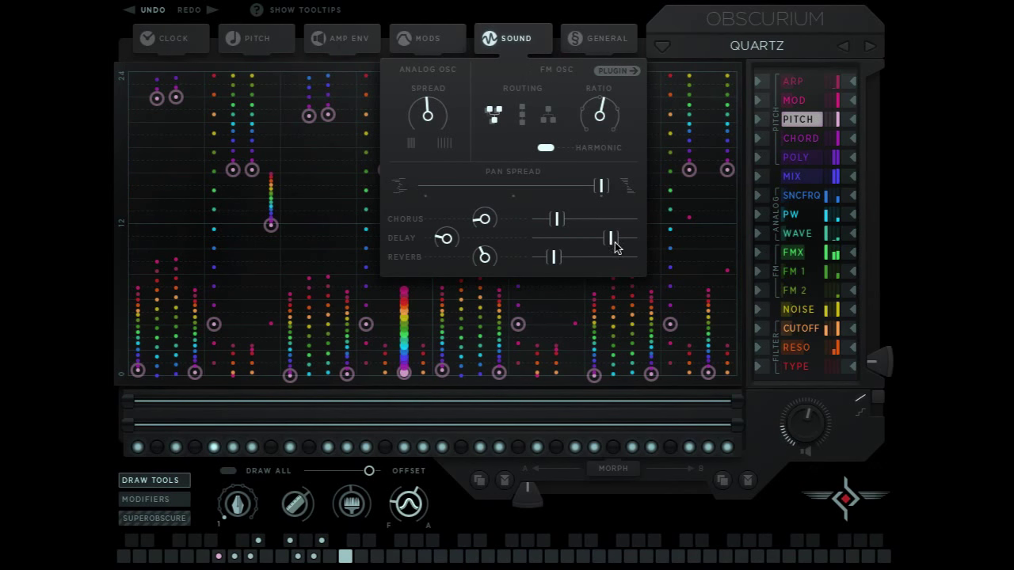
drag(553, 257, 599, 257)
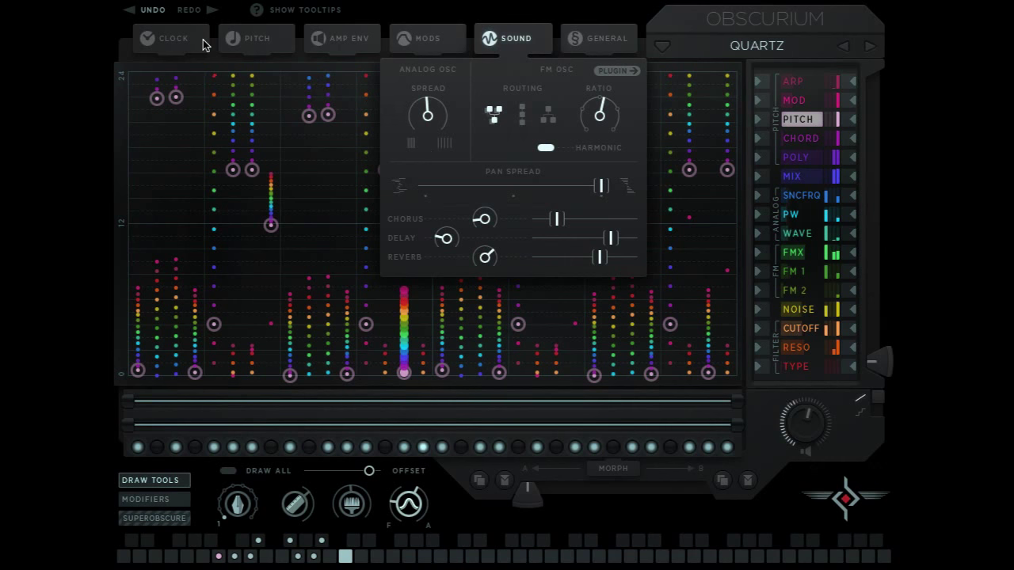
- Set direction step counts to 4, 7 and 2 on steps 2, 7, 5, making step 5 random
click(166, 38)
drag(174, 227, 169, 249)
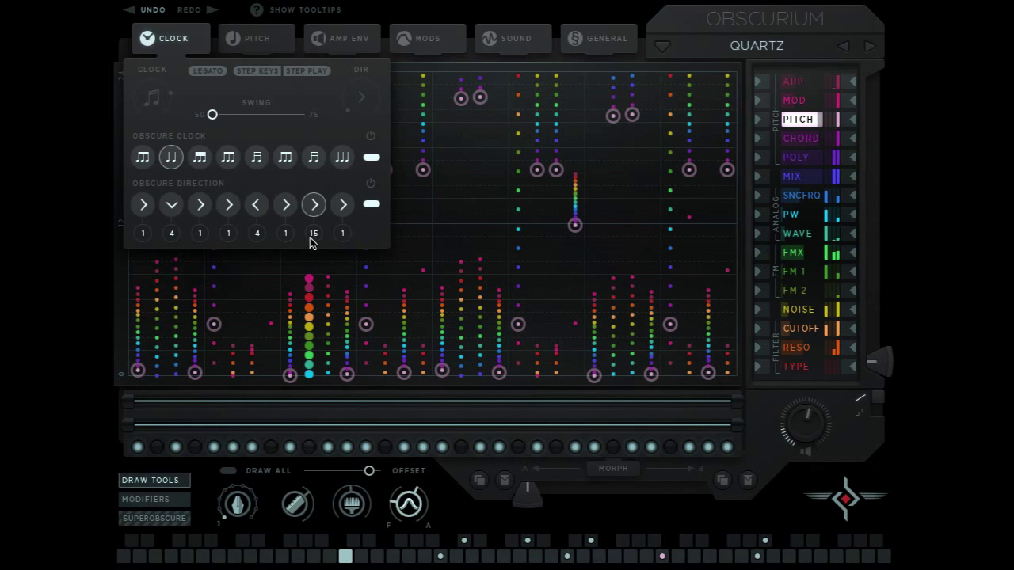
drag(312, 242, 312, 262)
drag(256, 204, 247, 181)
drag(264, 235, 263, 243)
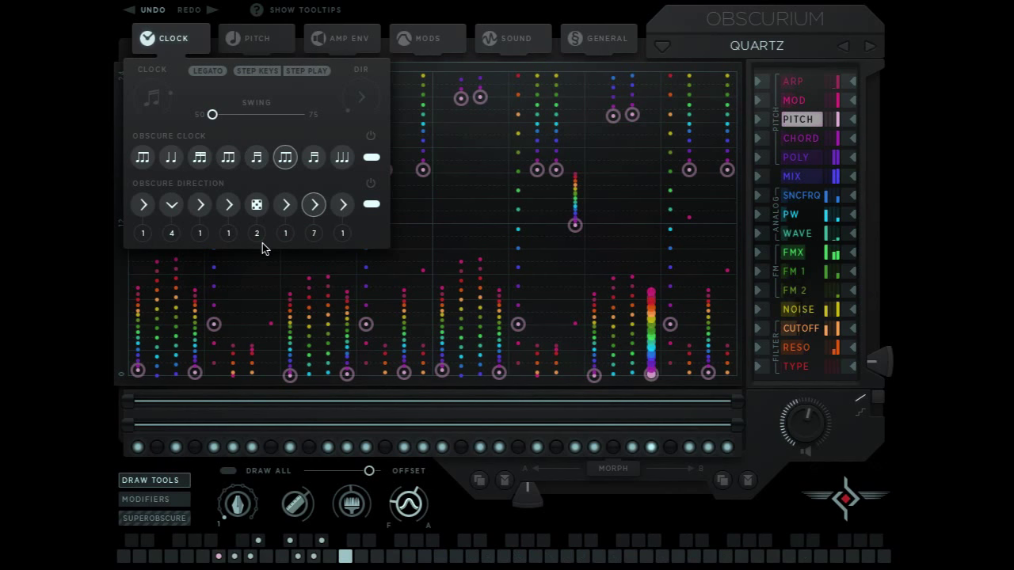